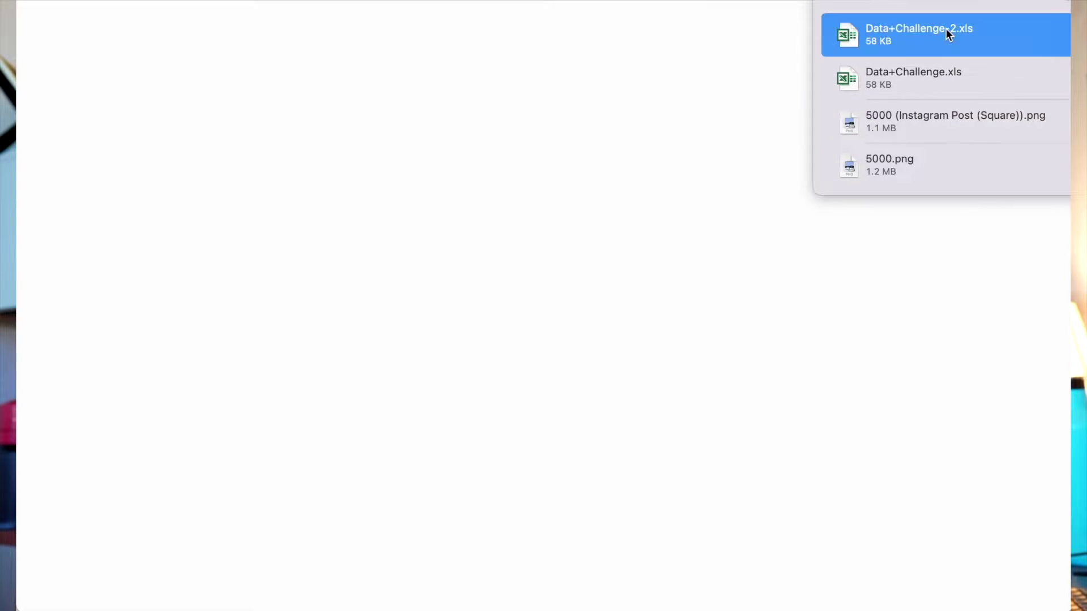
# Step: Open Data+Challenge-2.xls and select an empty cell away from the challenge note
pyautogui.click(642, 413)
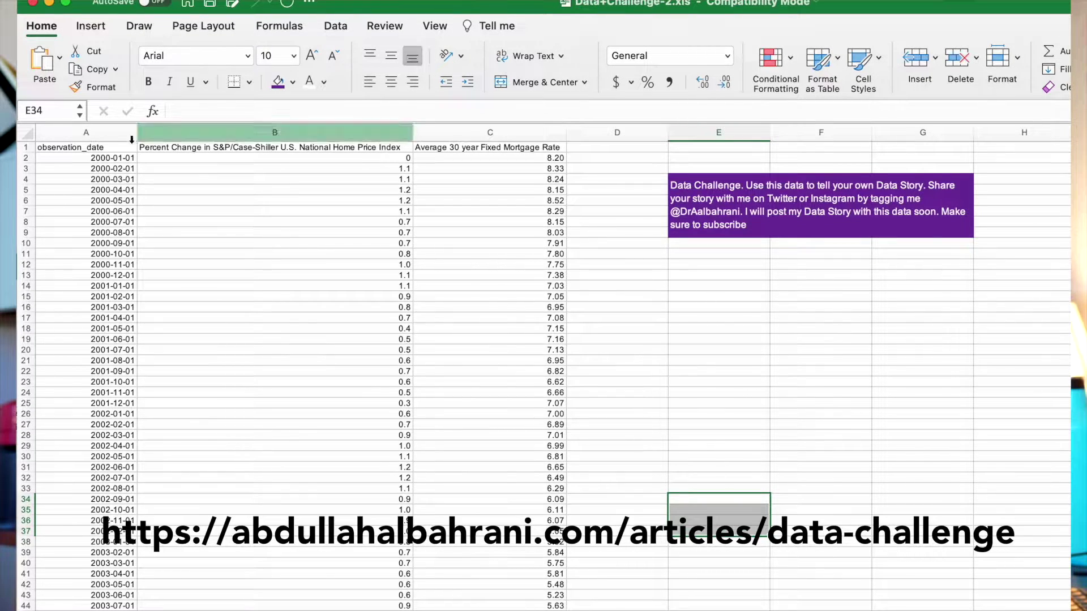
pyautogui.click(91, 158)
pyautogui.click(89, 148)
pyautogui.click(226, 151)
pyautogui.click(469, 152)
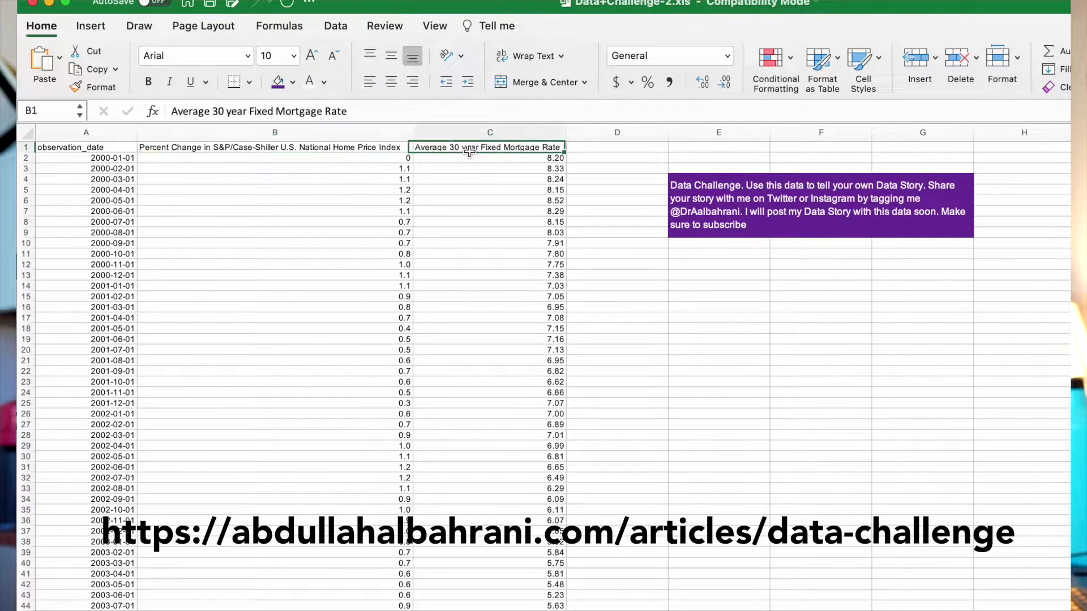
pyautogui.click(771, 207)
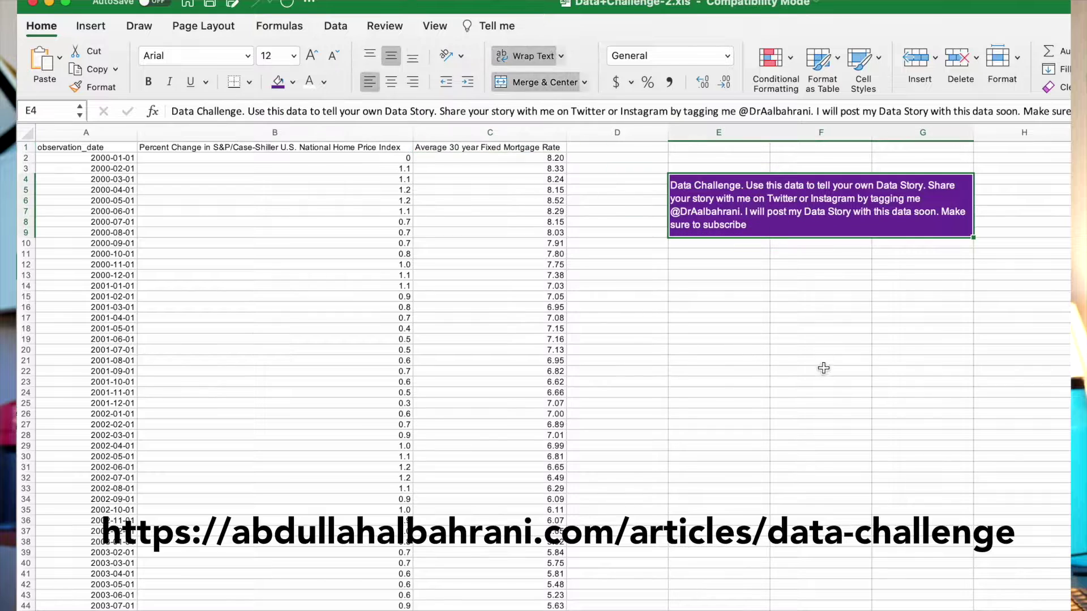